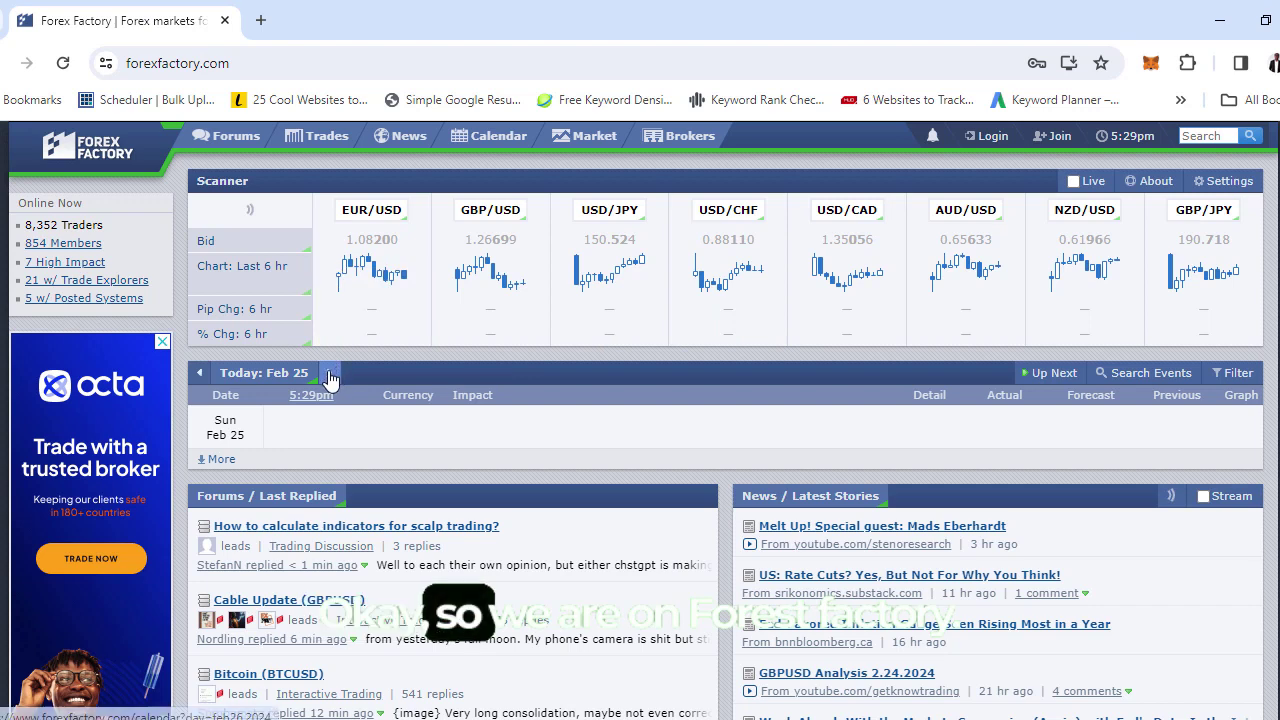
Pick Mar 1, 2024 as both start and end of the calendar's date range
click(314, 379)
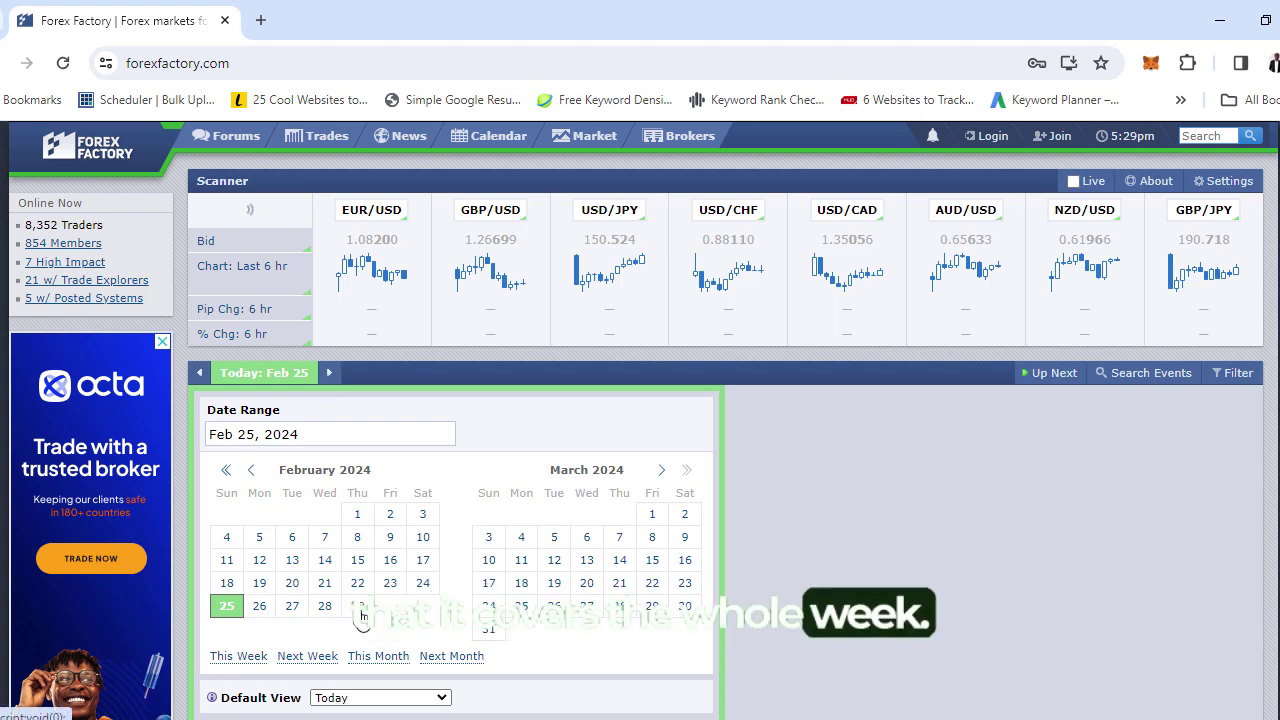
click(652, 516)
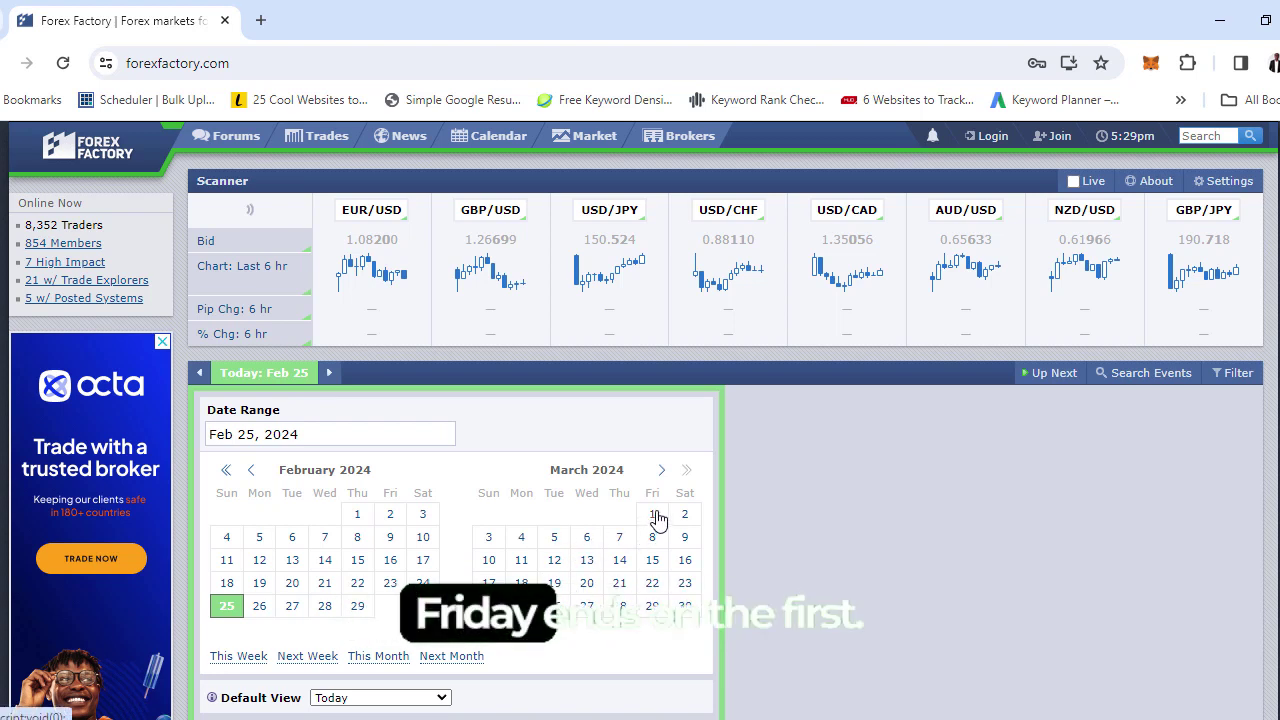
click(654, 516)
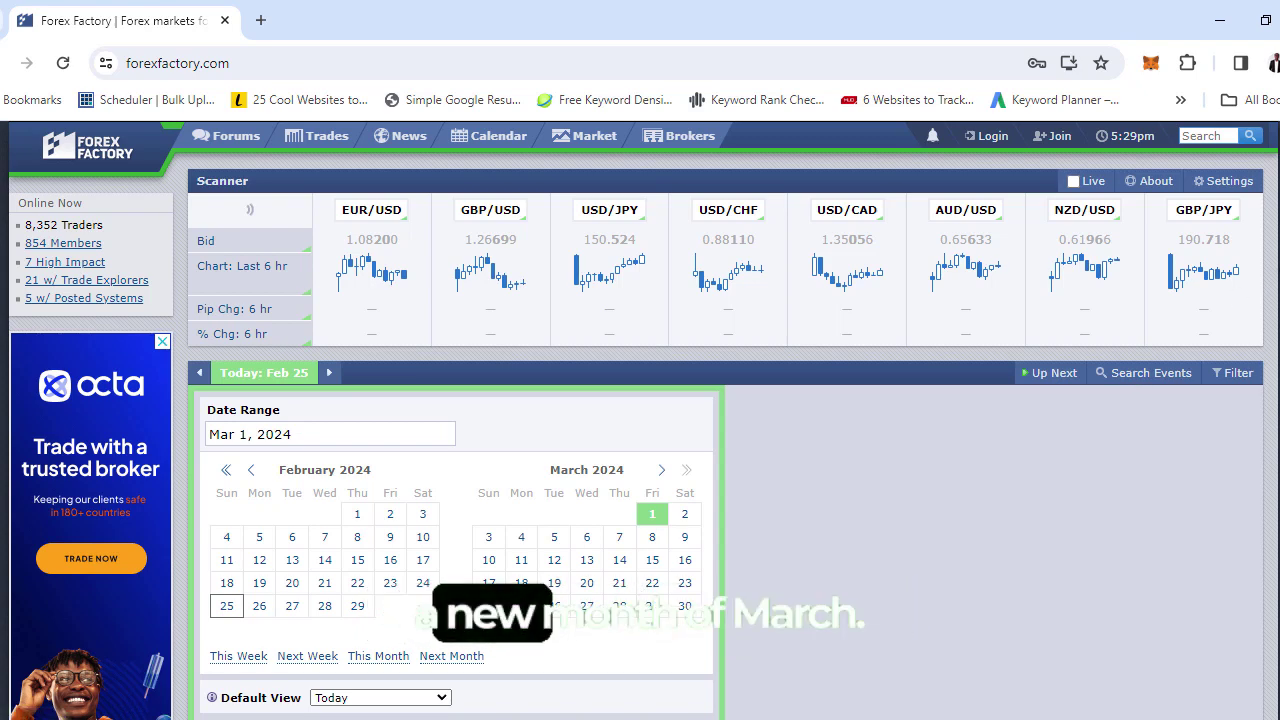
scroll(726, 436, down, 3)
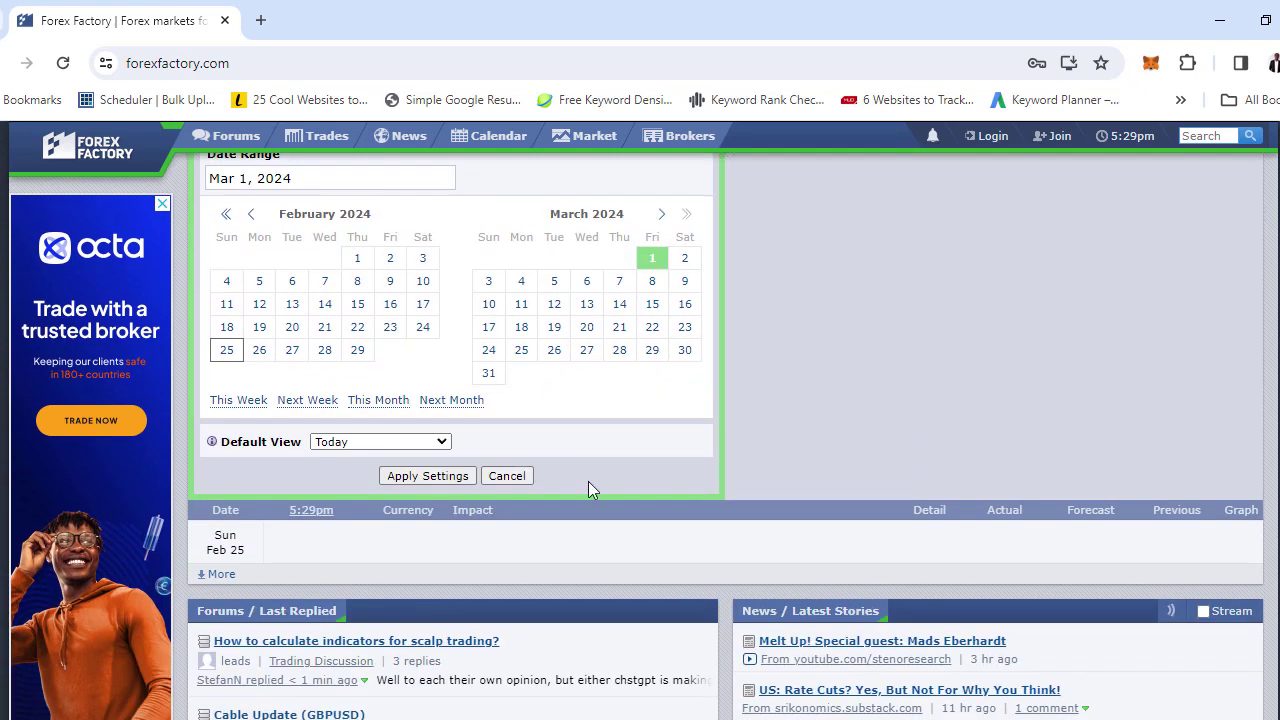
click(425, 478)
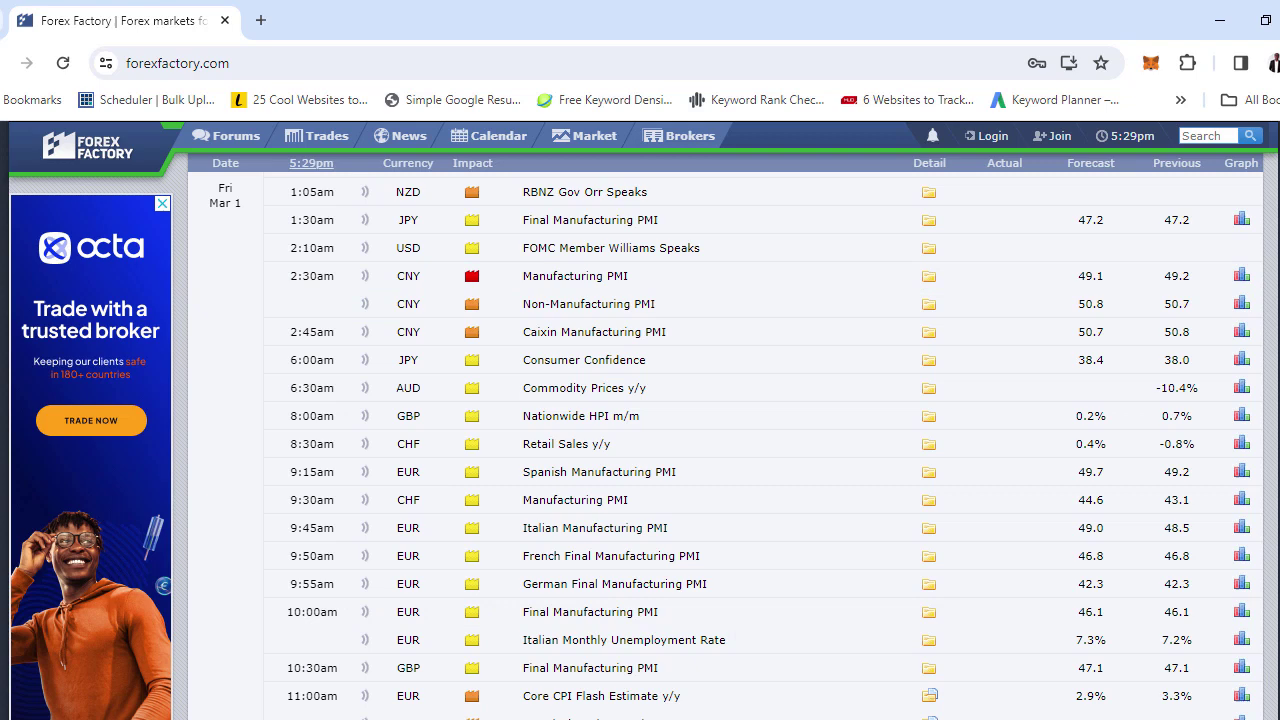
scroll(1155, 323, down, 4)
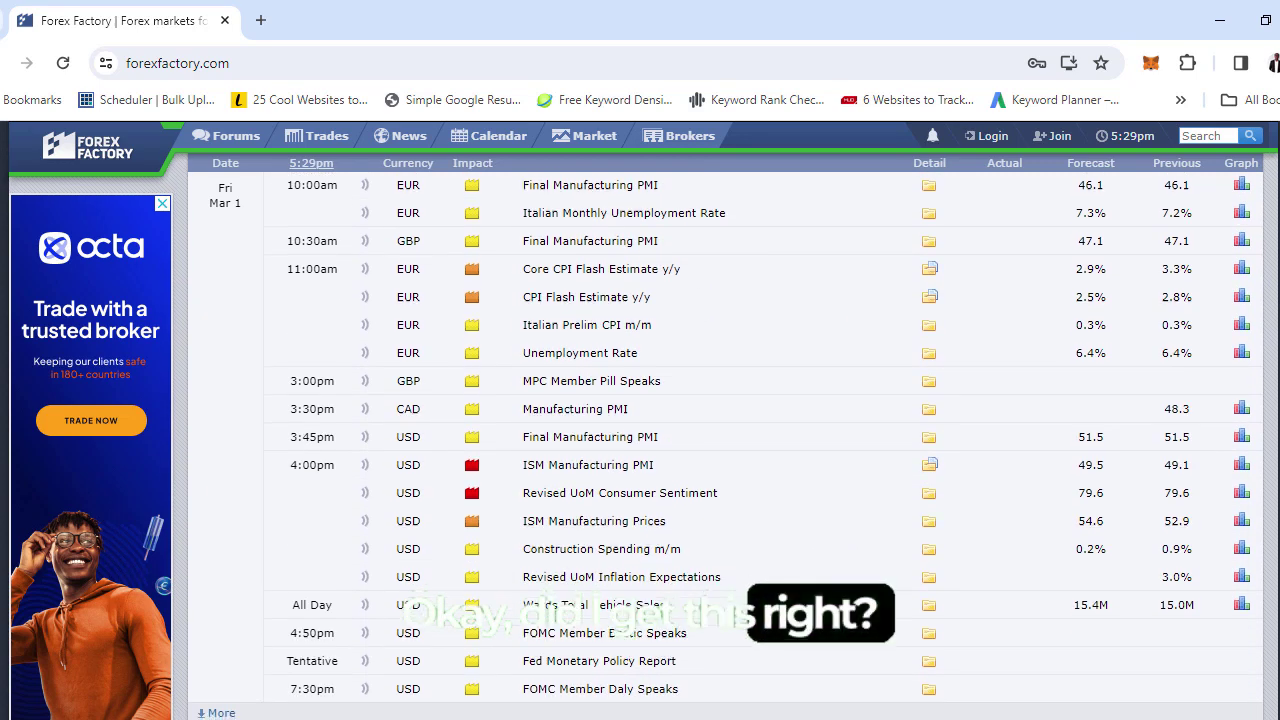
scroll(725, 446, down, 2)
scroll(725, 446, up, 5)
scroll(435, 362, up, 5)
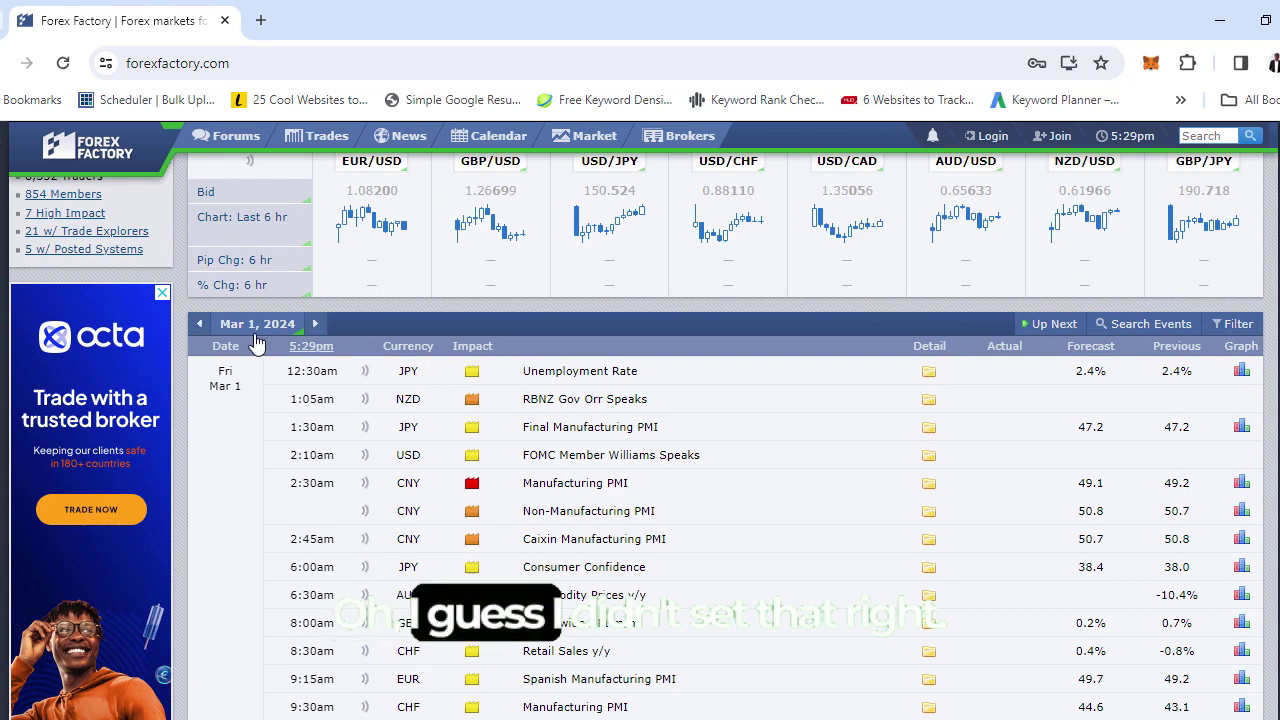
Choose Feb 25 to Mar 1, 2024 in the date picker and apply the settings
click(262, 326)
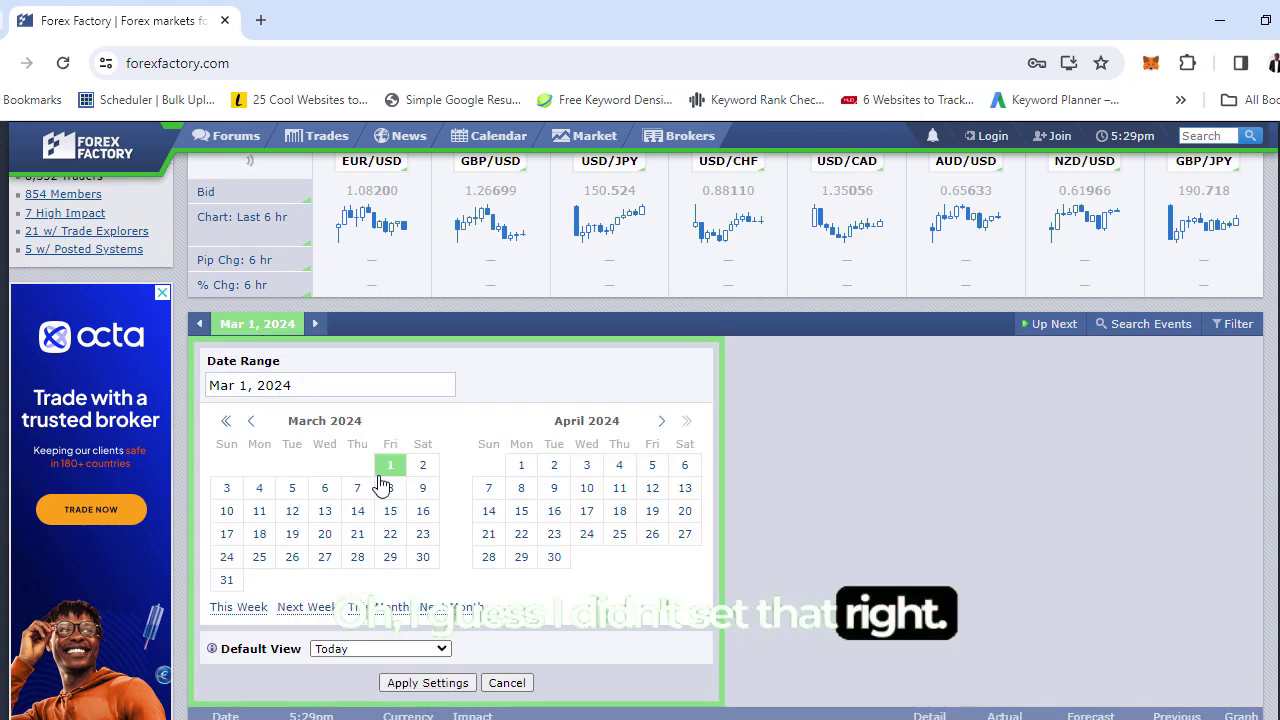
click(252, 422)
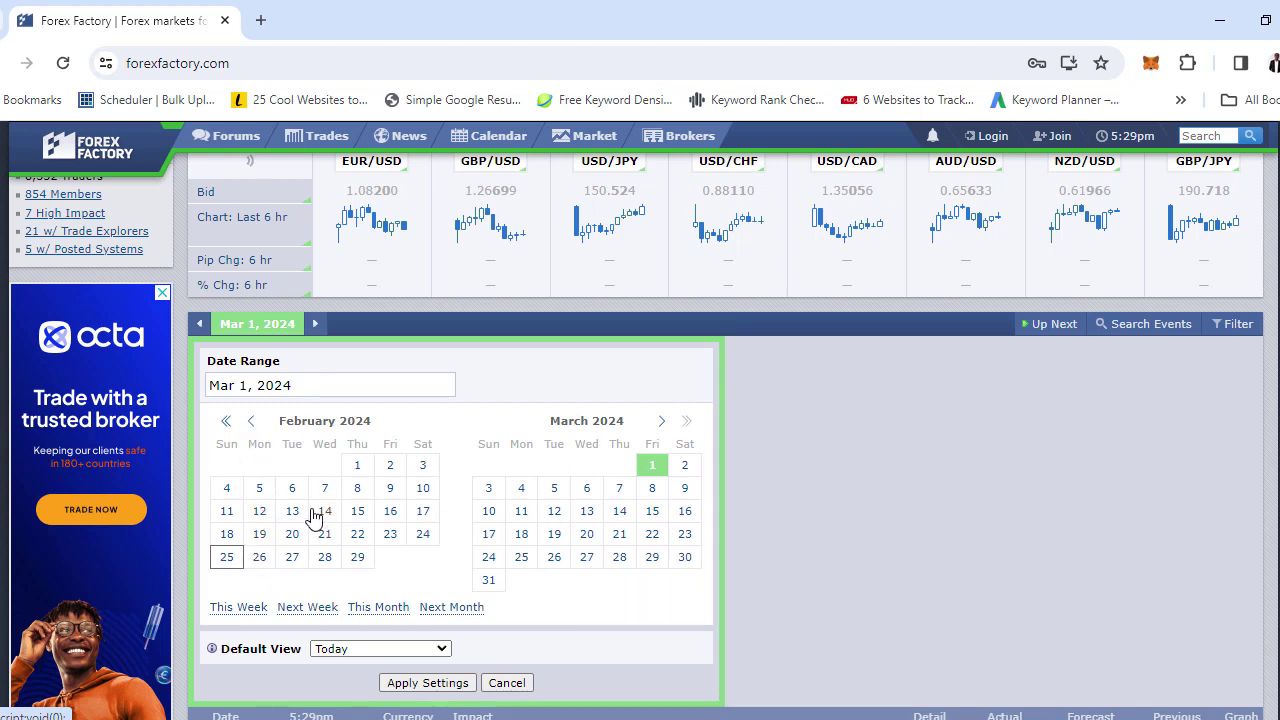
click(226, 558)
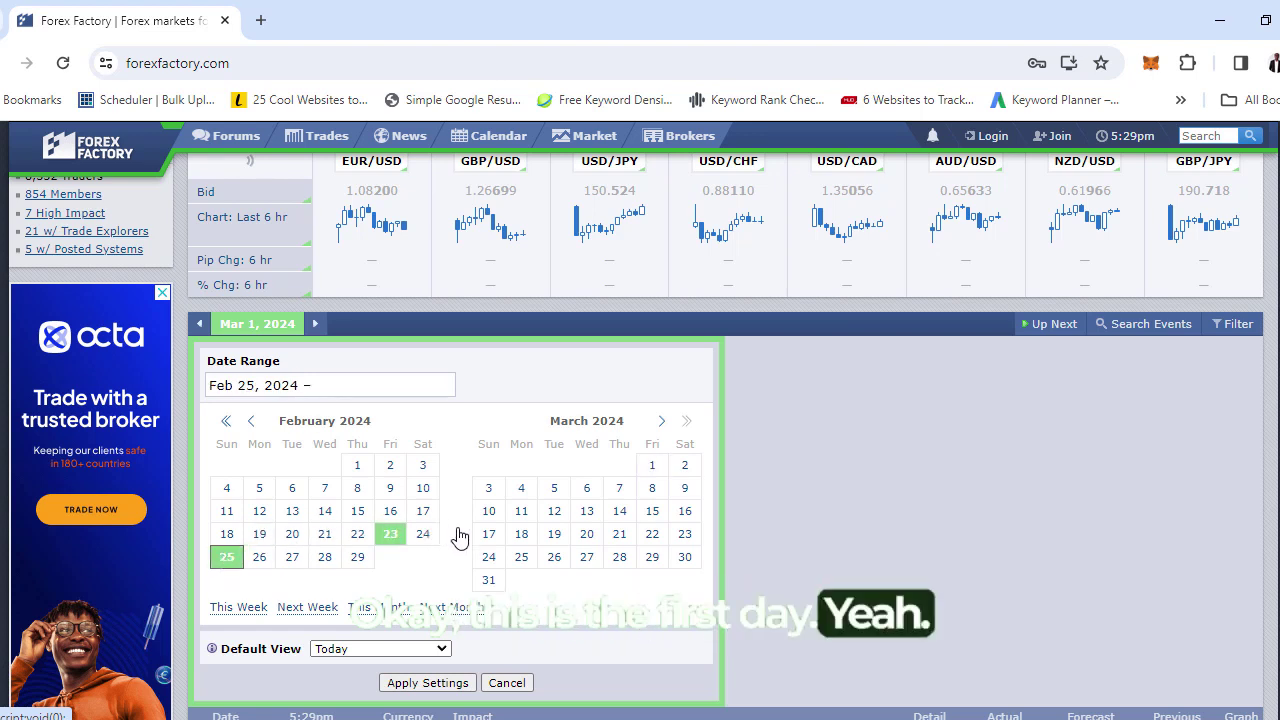
click(650, 467)
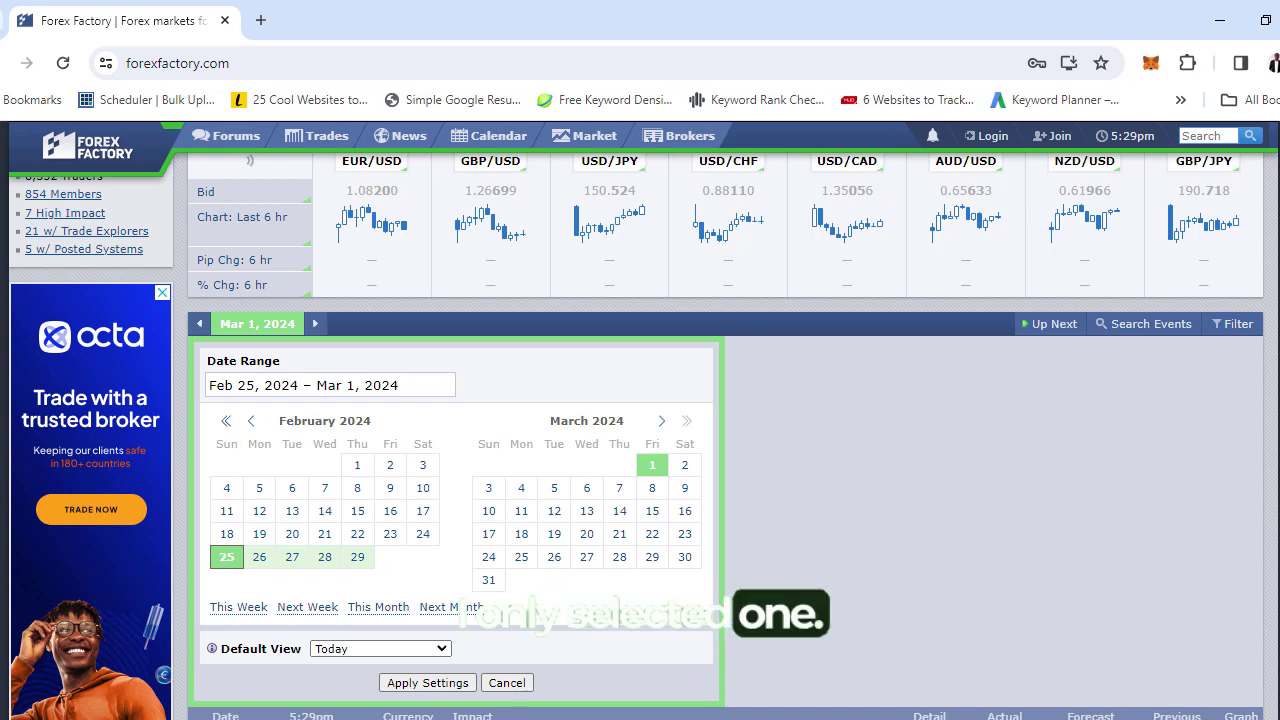
scroll(1140, 407, down, 3)
scroll(430, 253, down, 1)
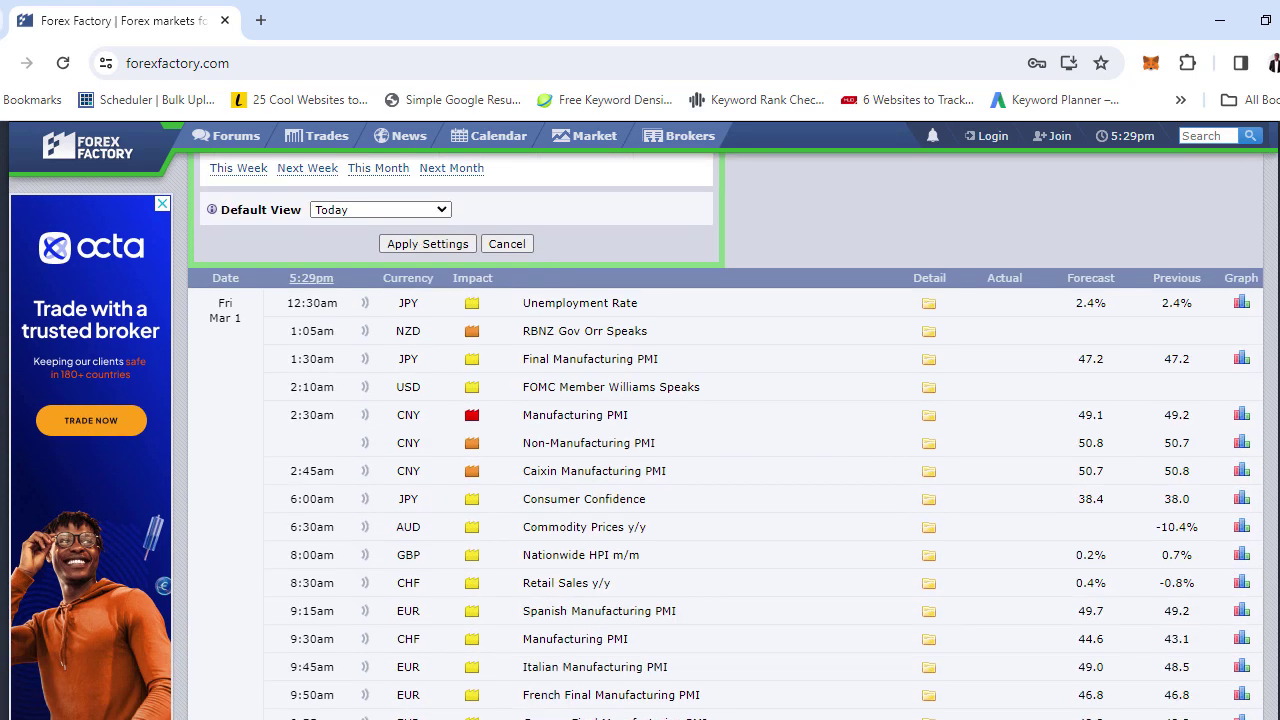
click(429, 253)
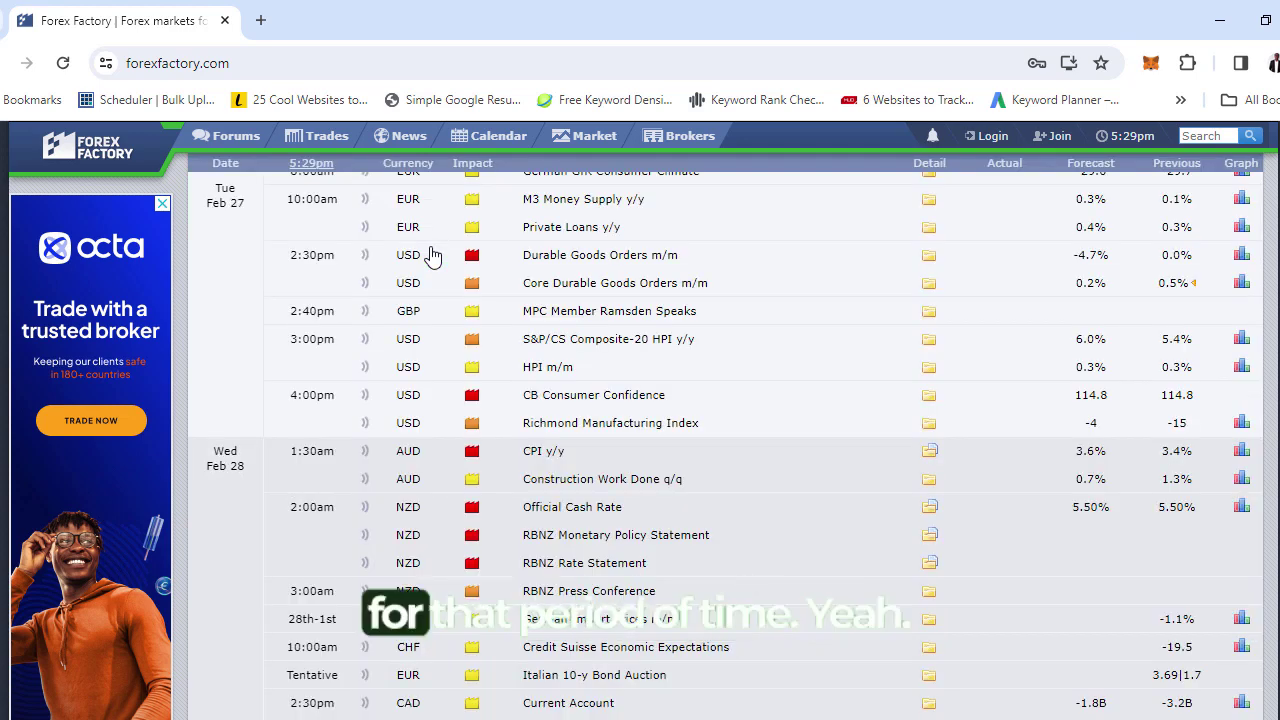
scroll(1207, 259, up, 3)
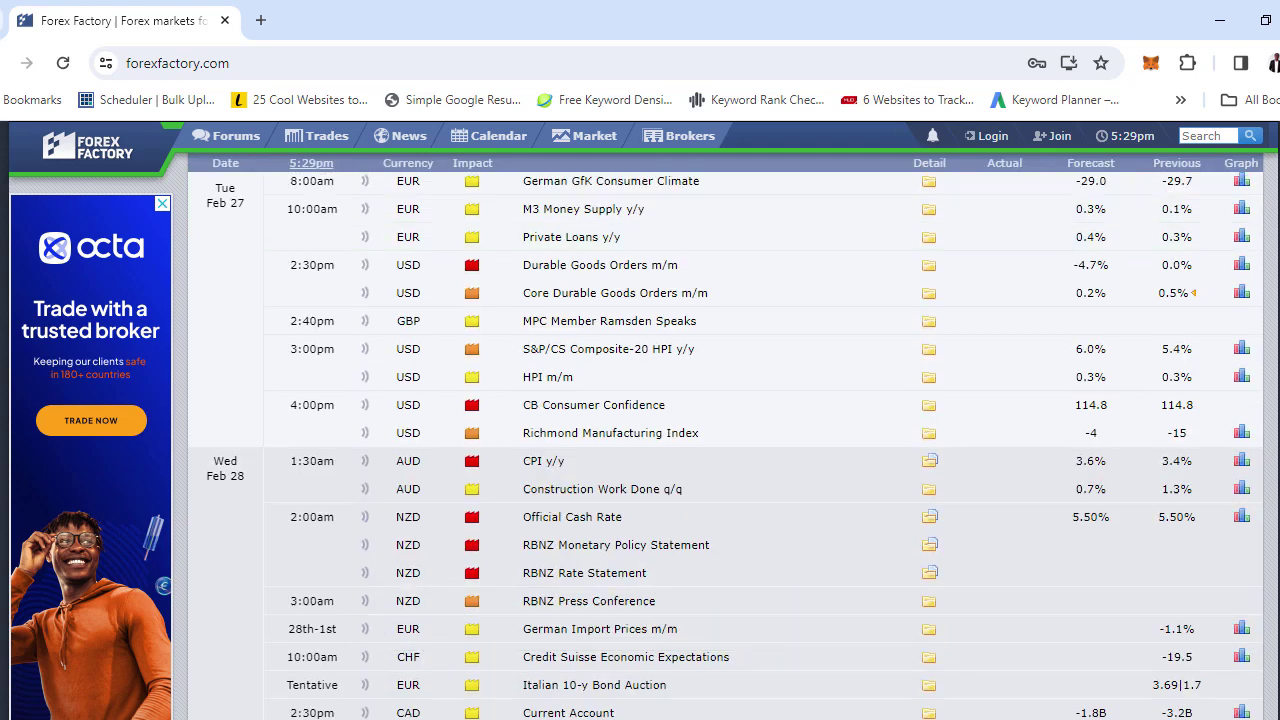
scroll(824, 417, up, 2)
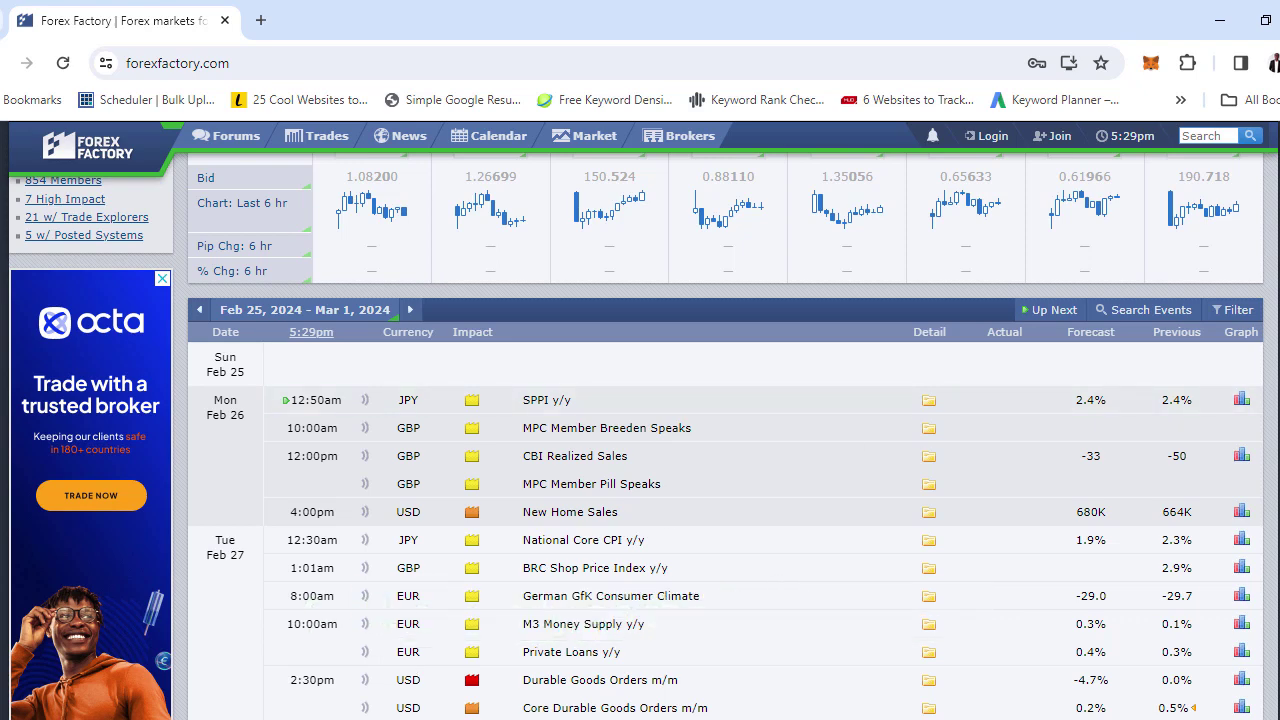
Scroll through Thursday Feb 29's events down to Friday's 12:30am JPY Unemployment Rate row
scroll(930, 672, down, 2)
scroll(930, 672, down, 2)
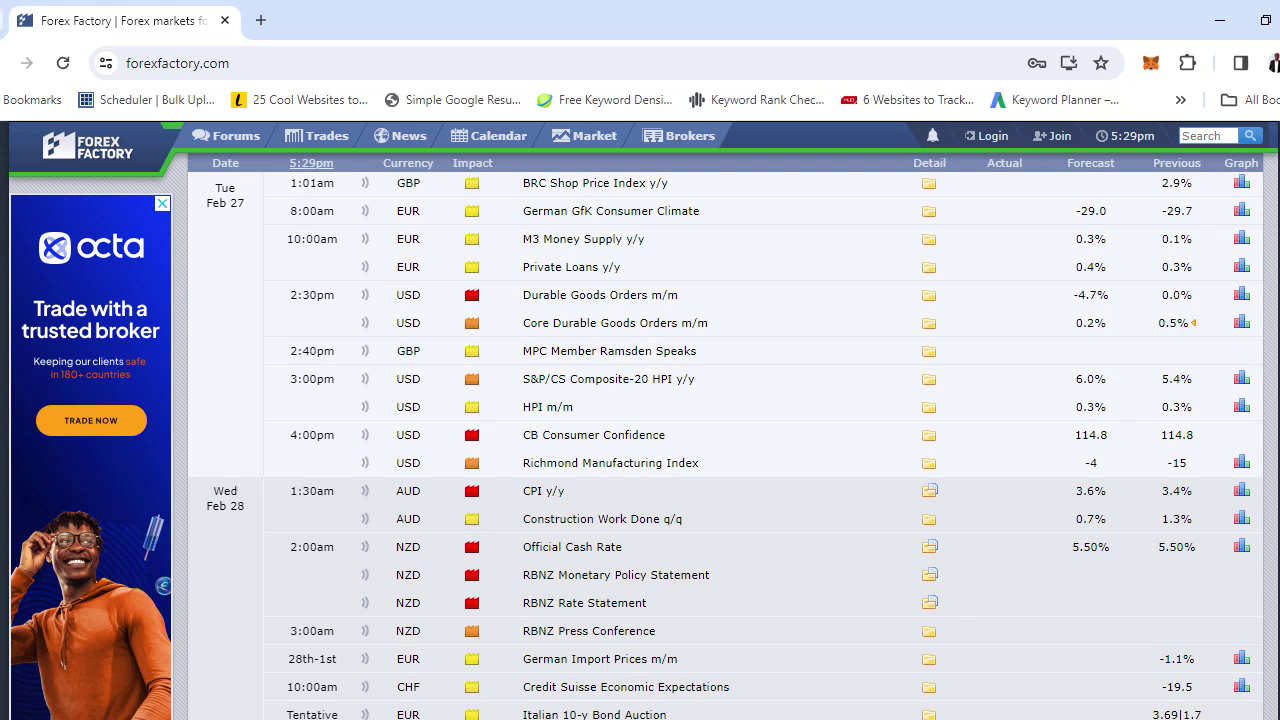
scroll(640, 440, down, 2)
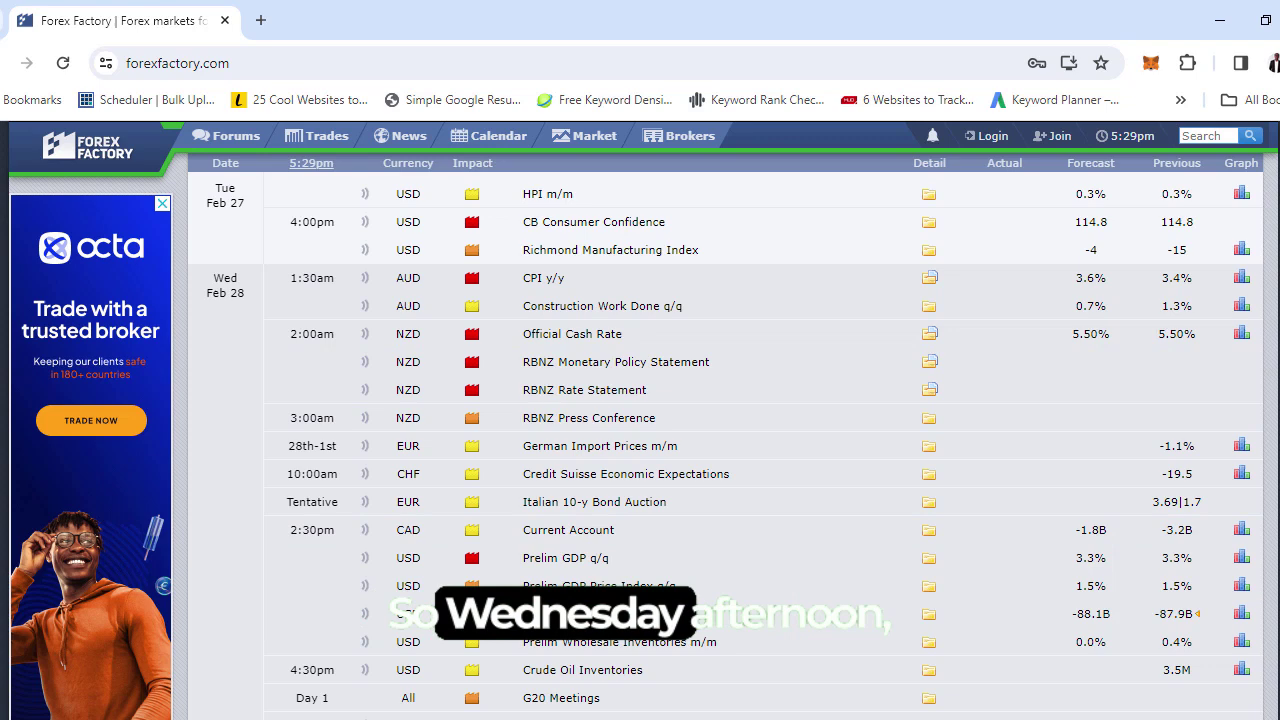
scroll(1160, 316, down, 3)
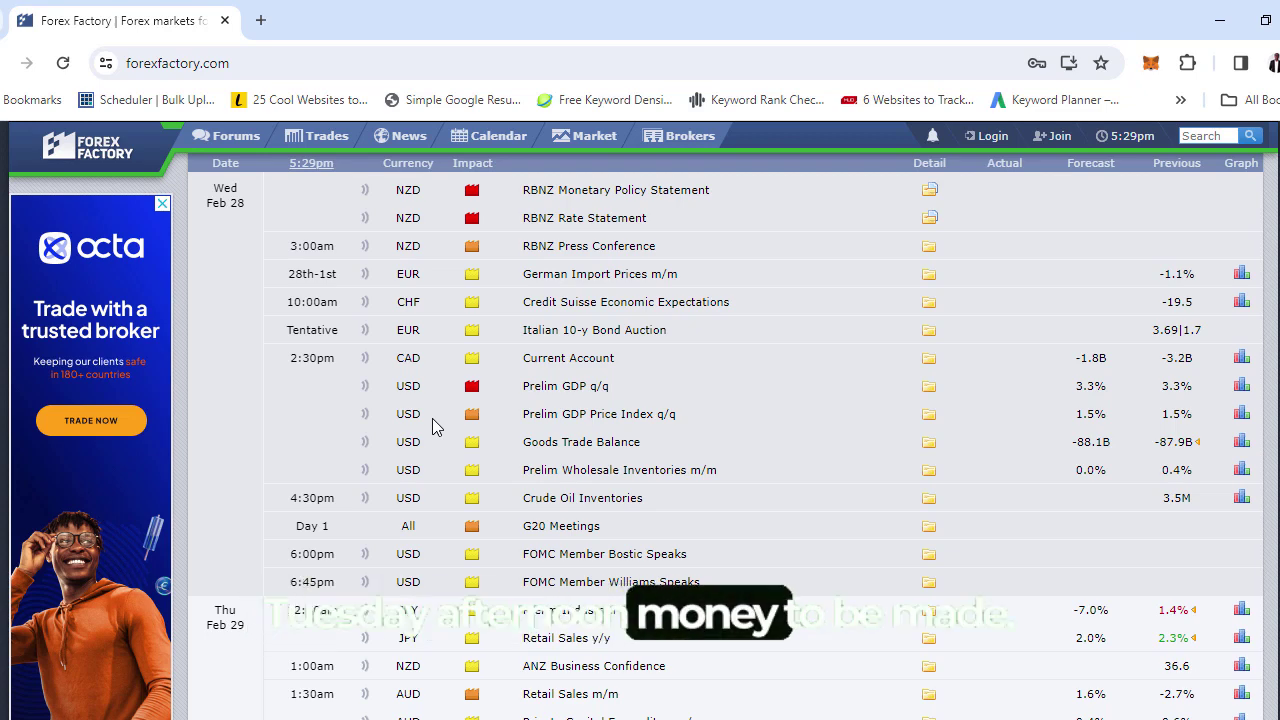
scroll(725, 446, down, 4)
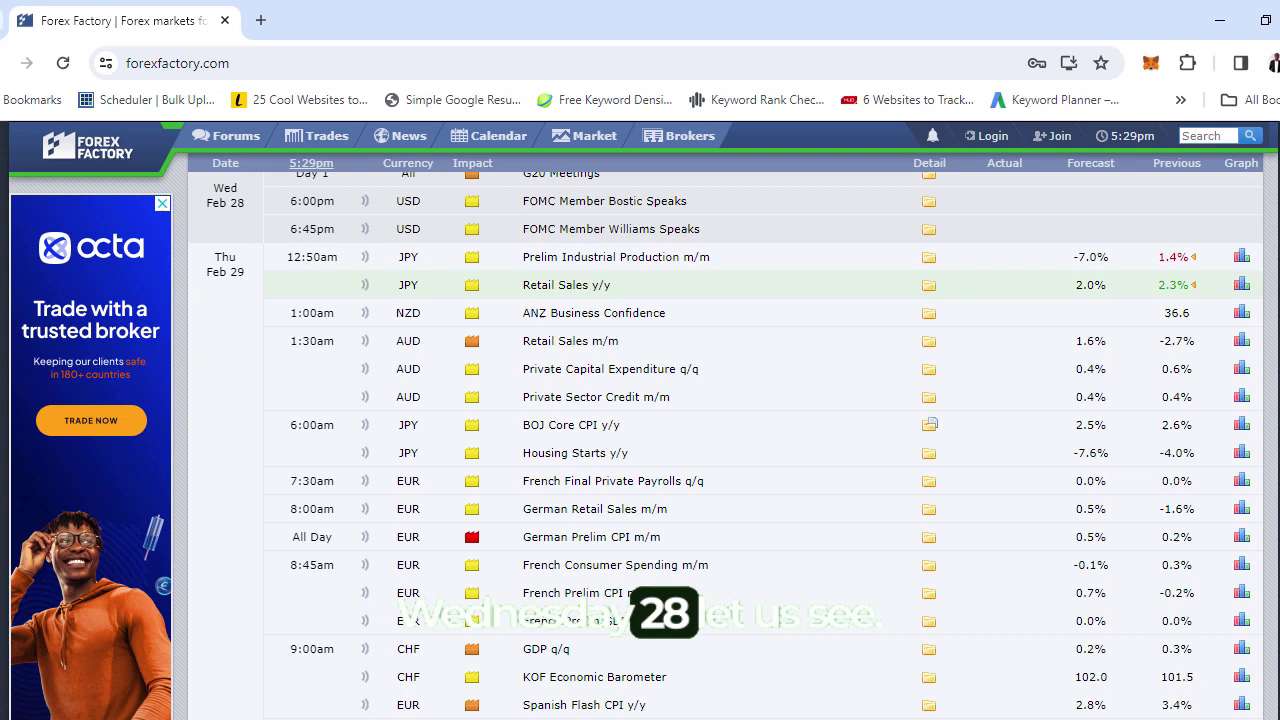
scroll(725, 440, up, 3)
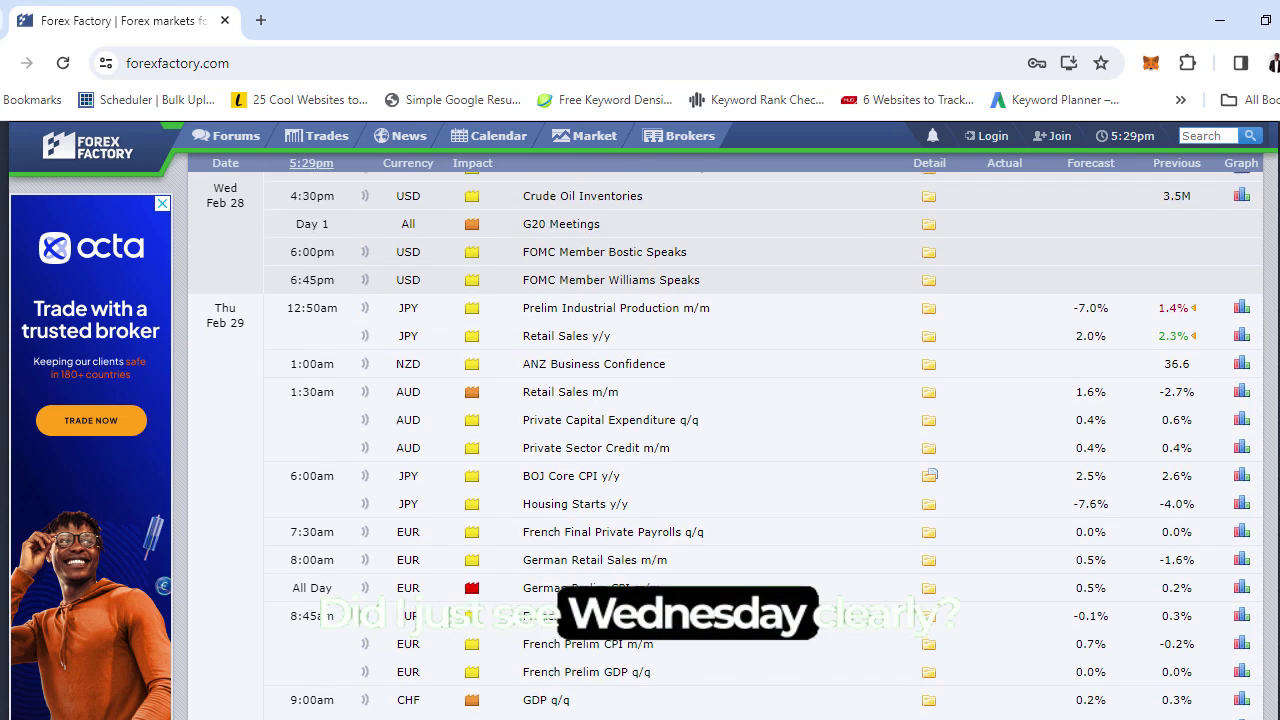
scroll(752, 379, down, 4)
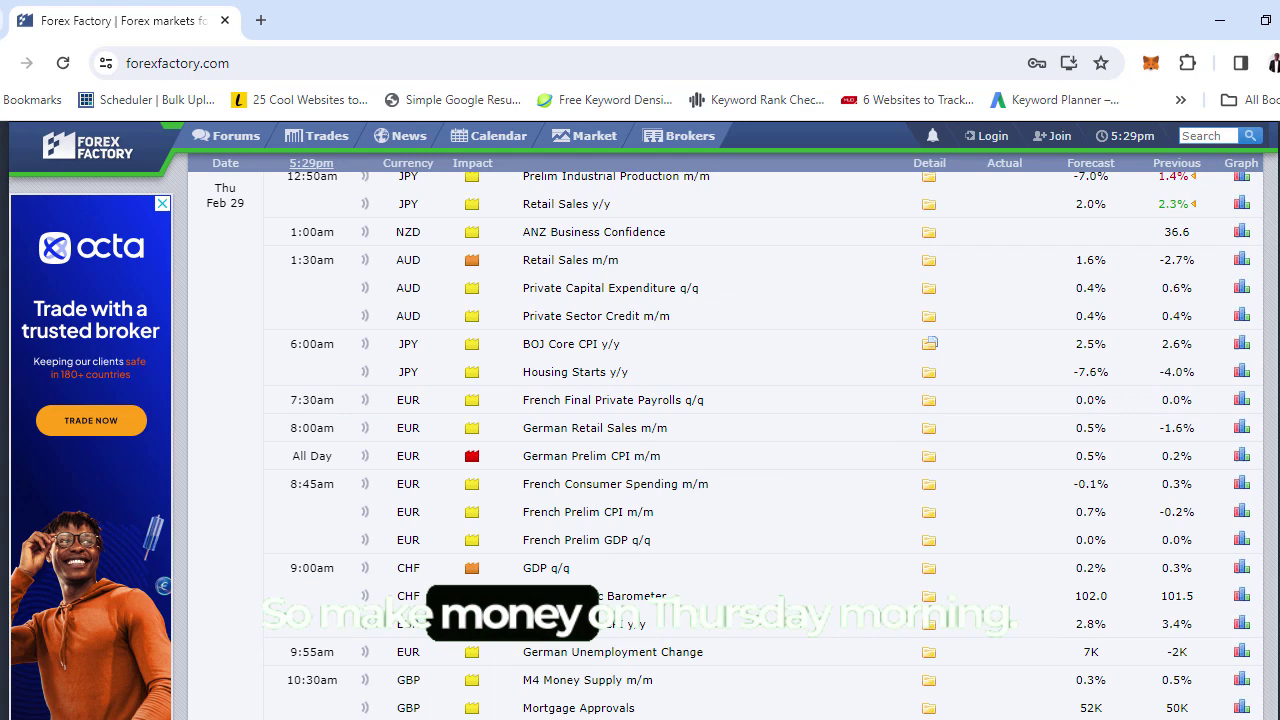
scroll(993, 425, down, 5)
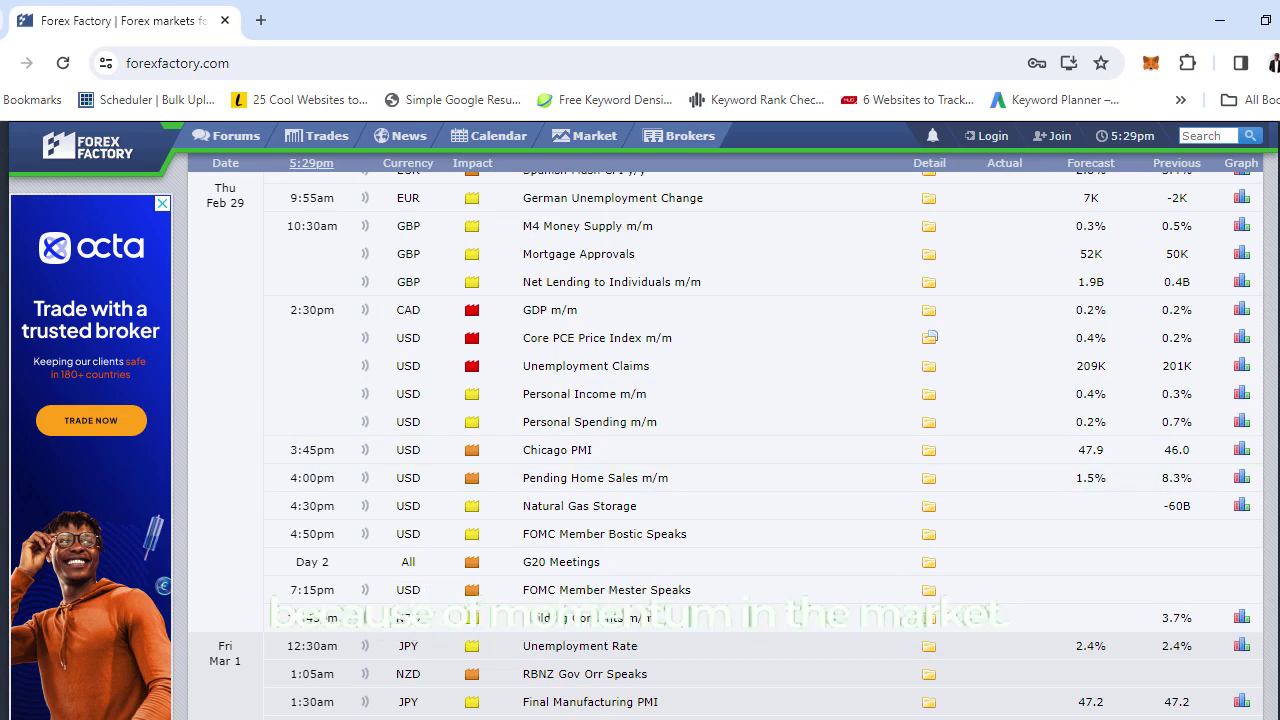
scroll(1137, 491, down, 1)
scroll(726, 446, down, 3)
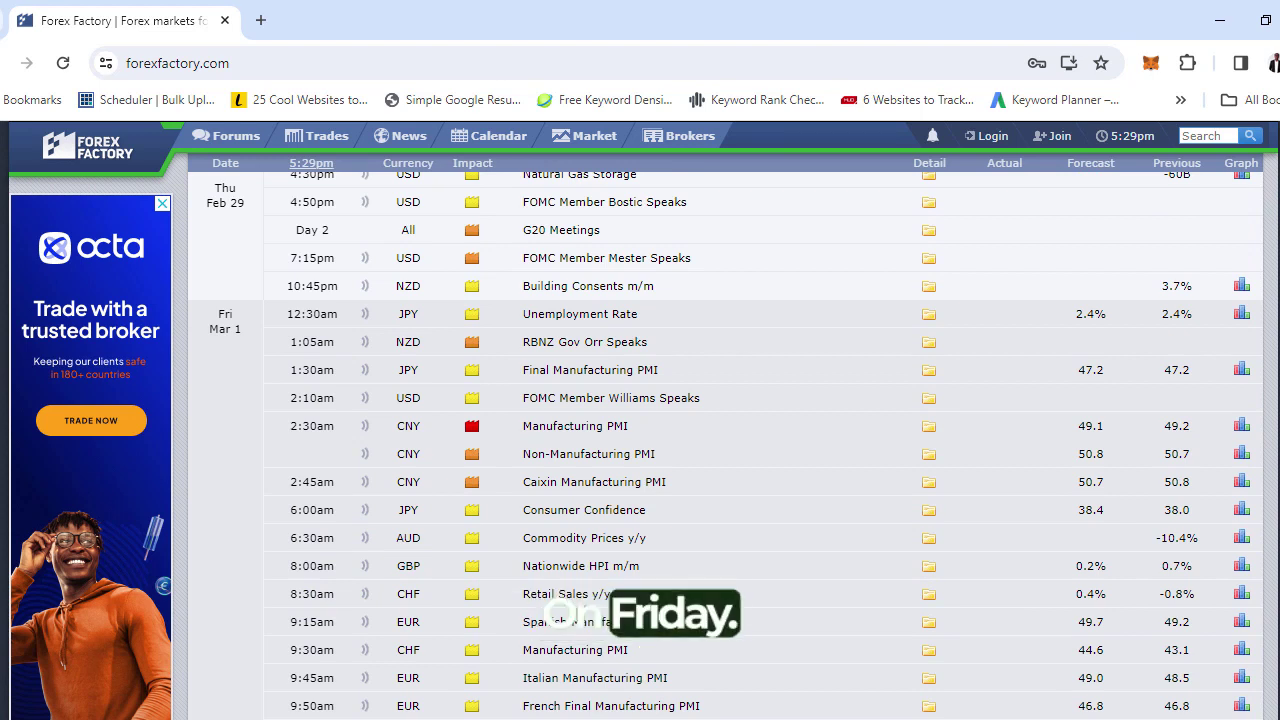
Scroll past Friday Mar 1's events to the 7:30pm row and the More link
scroll(726, 446, down, 2)
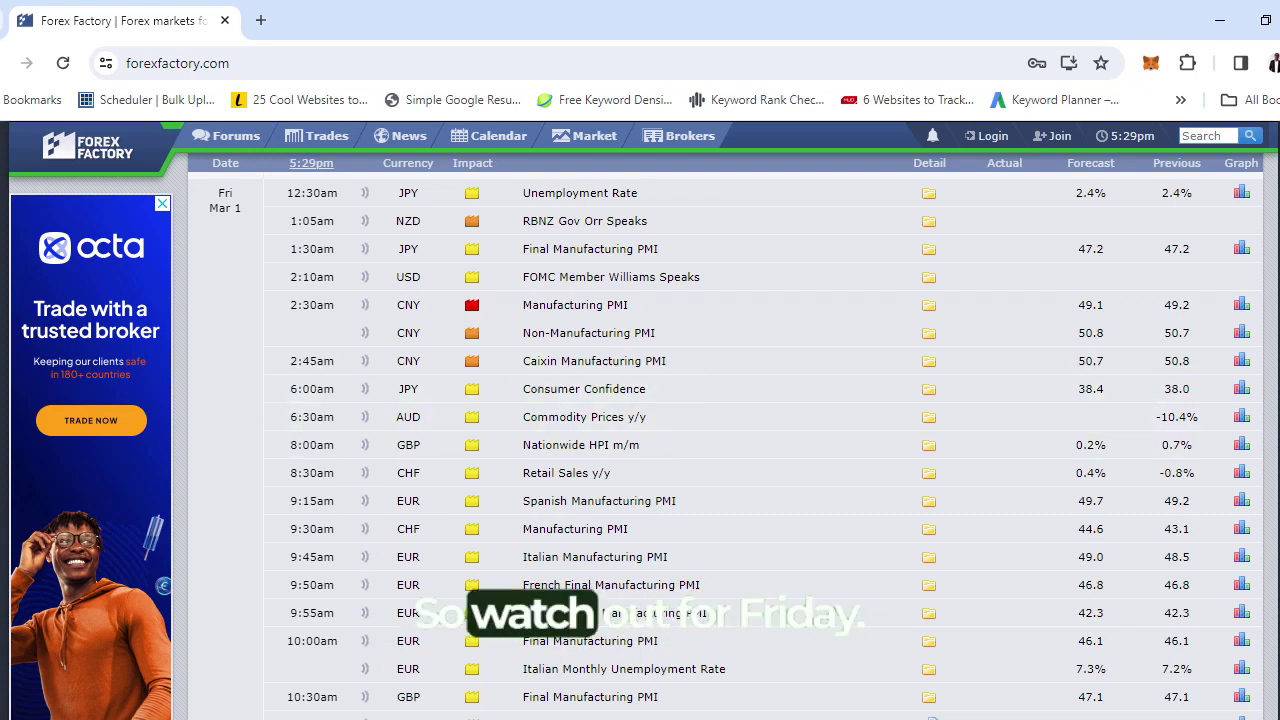
scroll(728, 444, down, 4)
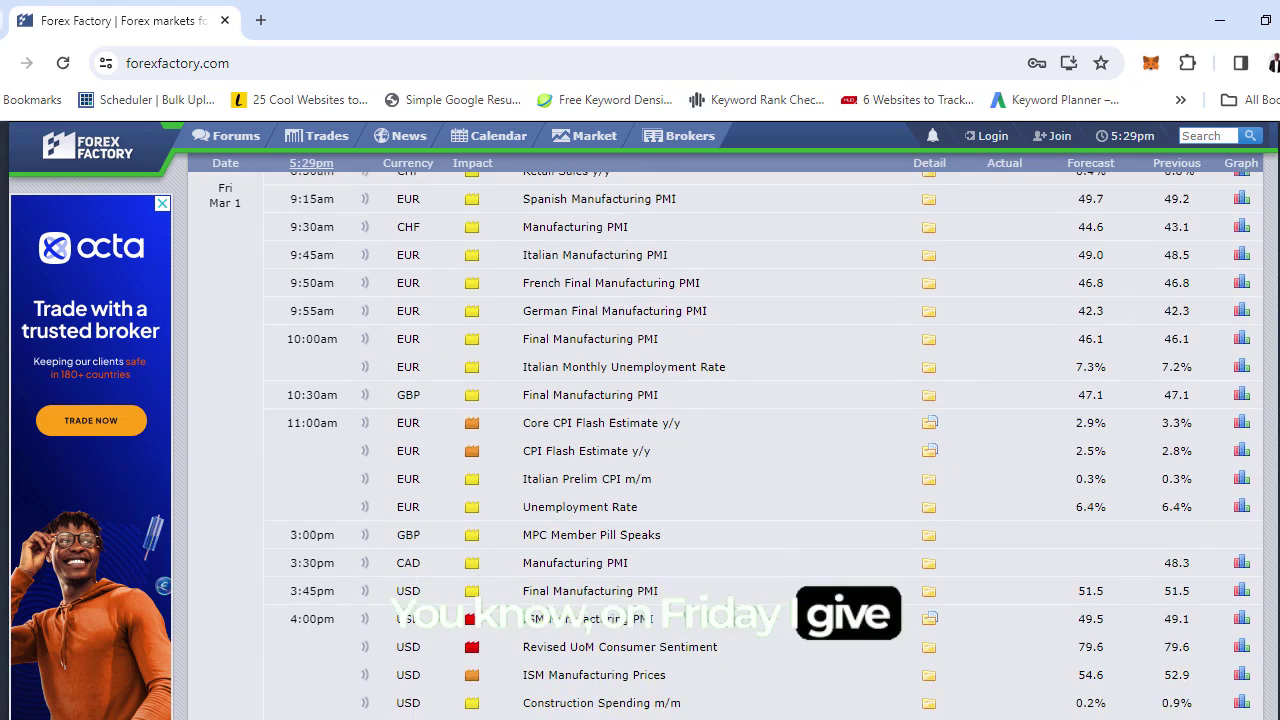
scroll(728, 444, down, 1)
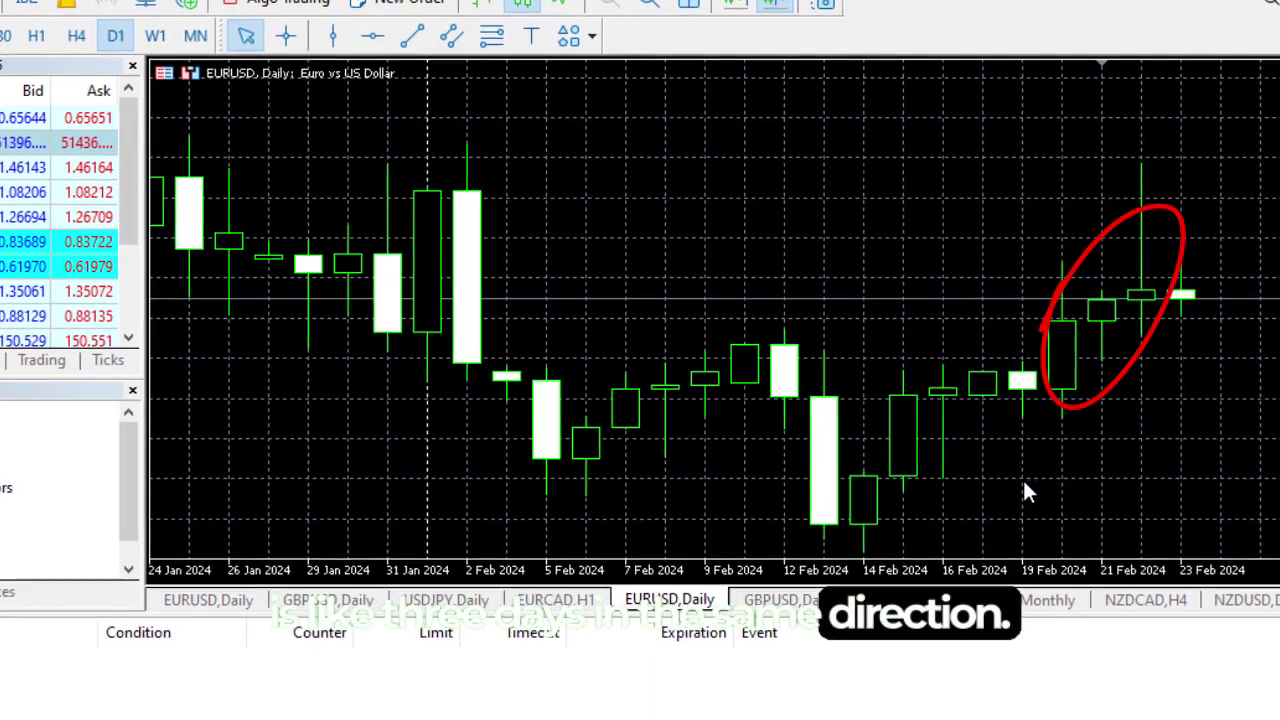
Stretch a Fibonacci retracement over the EURUSD Feb 19–22 rally, low to high
click(491, 38)
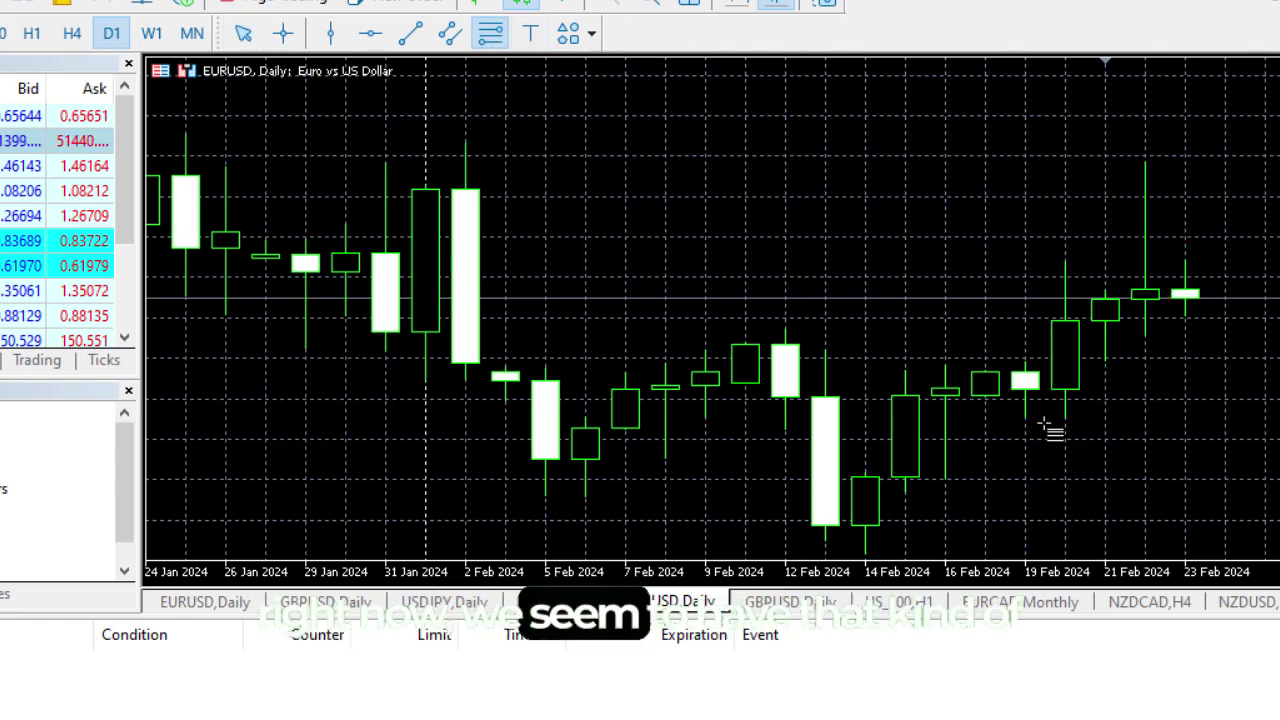
drag(1062, 421, 1262, 160)
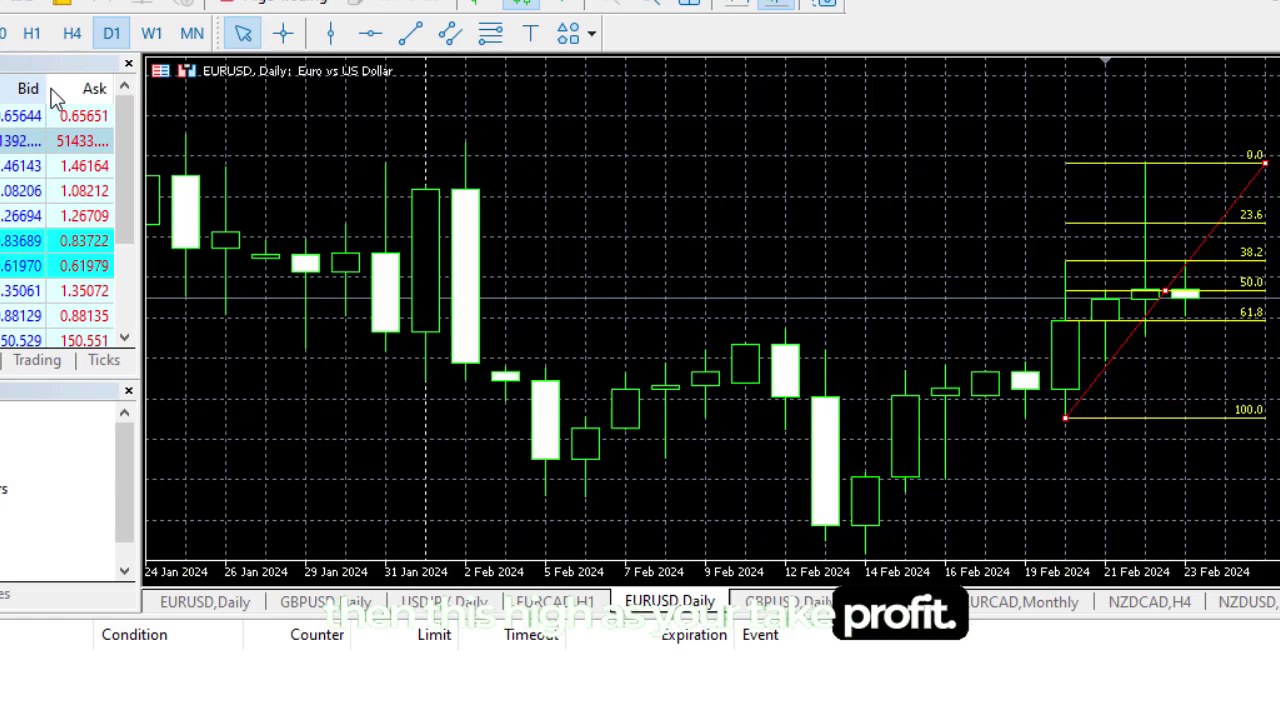
Switch EURUSD to the H4 timeframe and scroll to the latest February bars
click(72, 33)
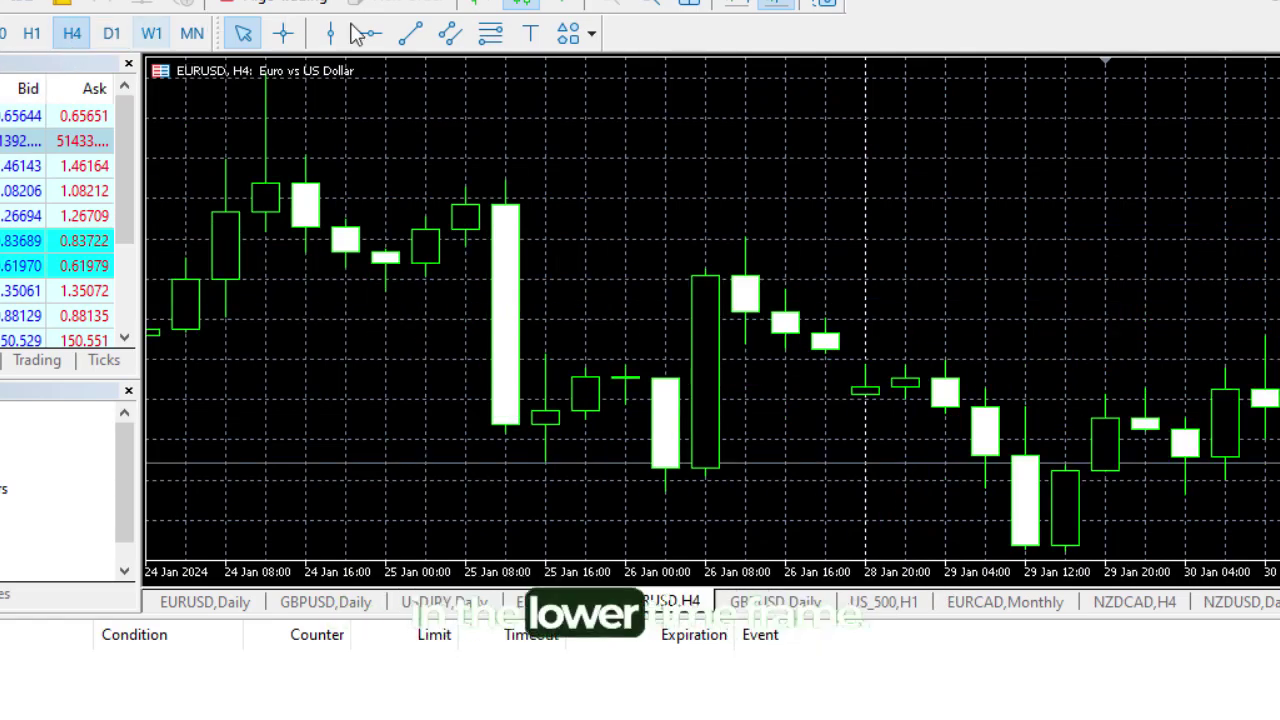
click(780, 6)
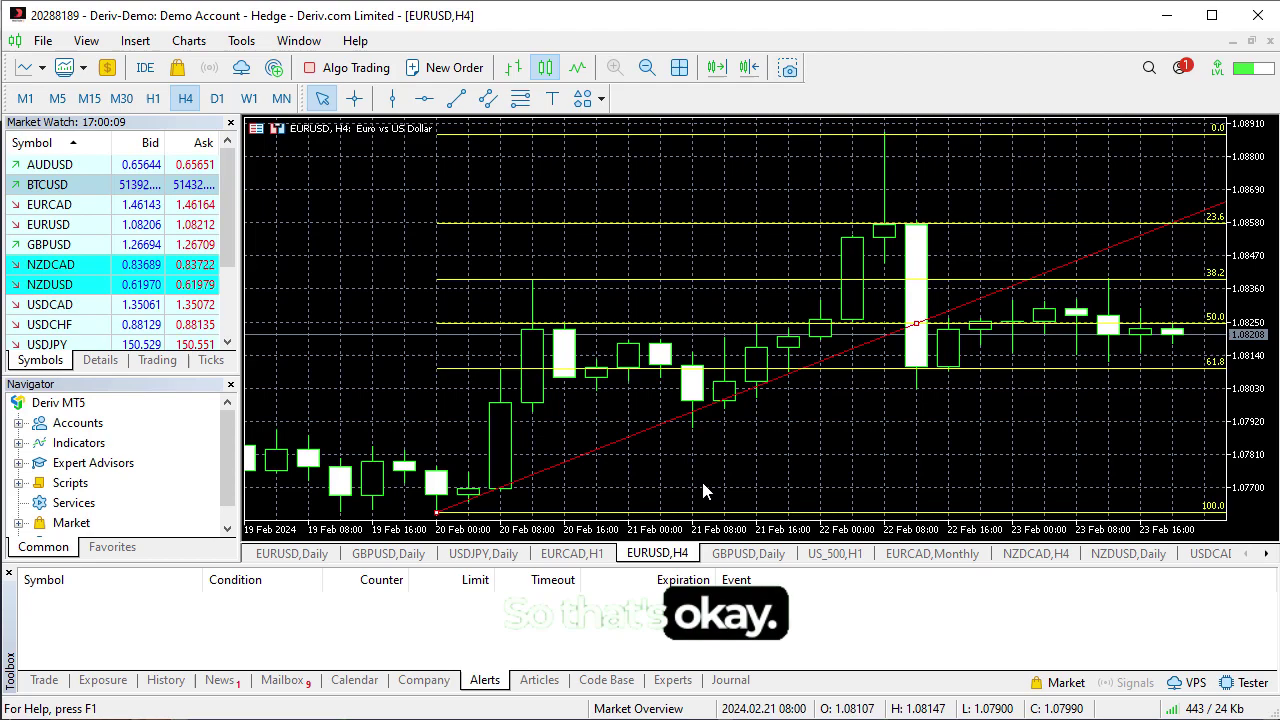
On the GBPUSD Daily chart, drag a Fibonacci retracement from the Feb 19 low to the high
click(742, 555)
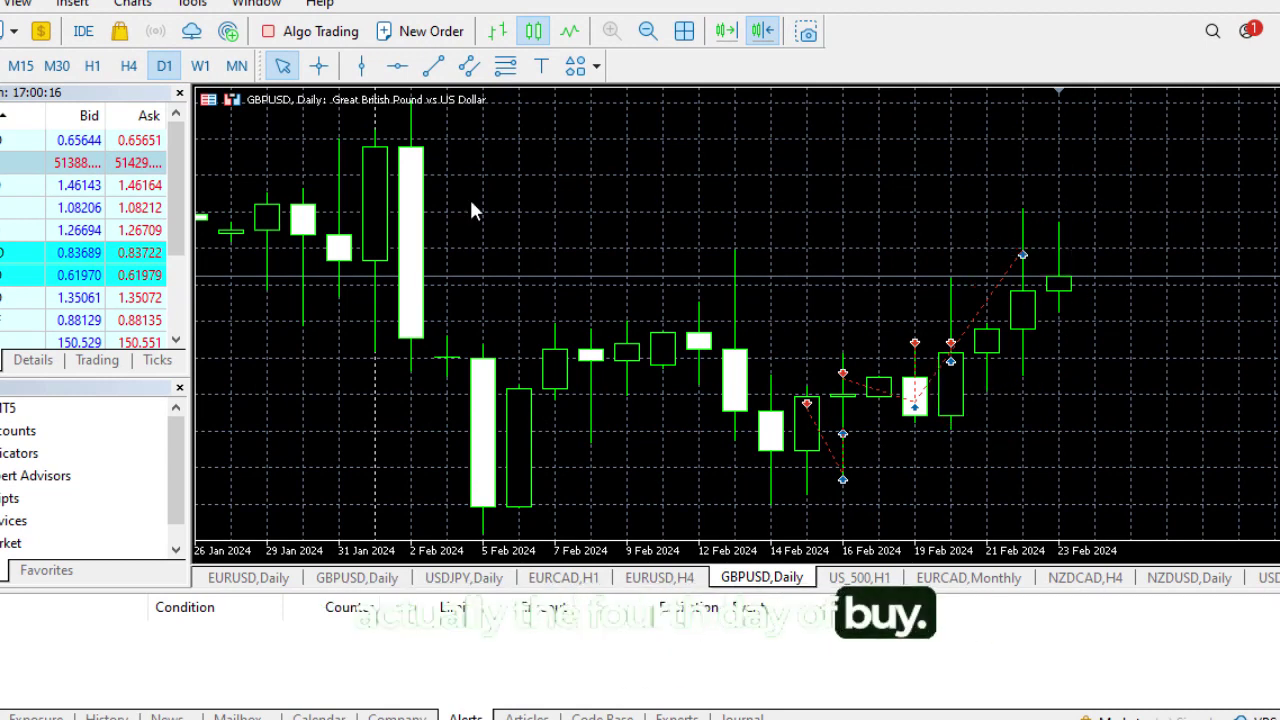
click(505, 65)
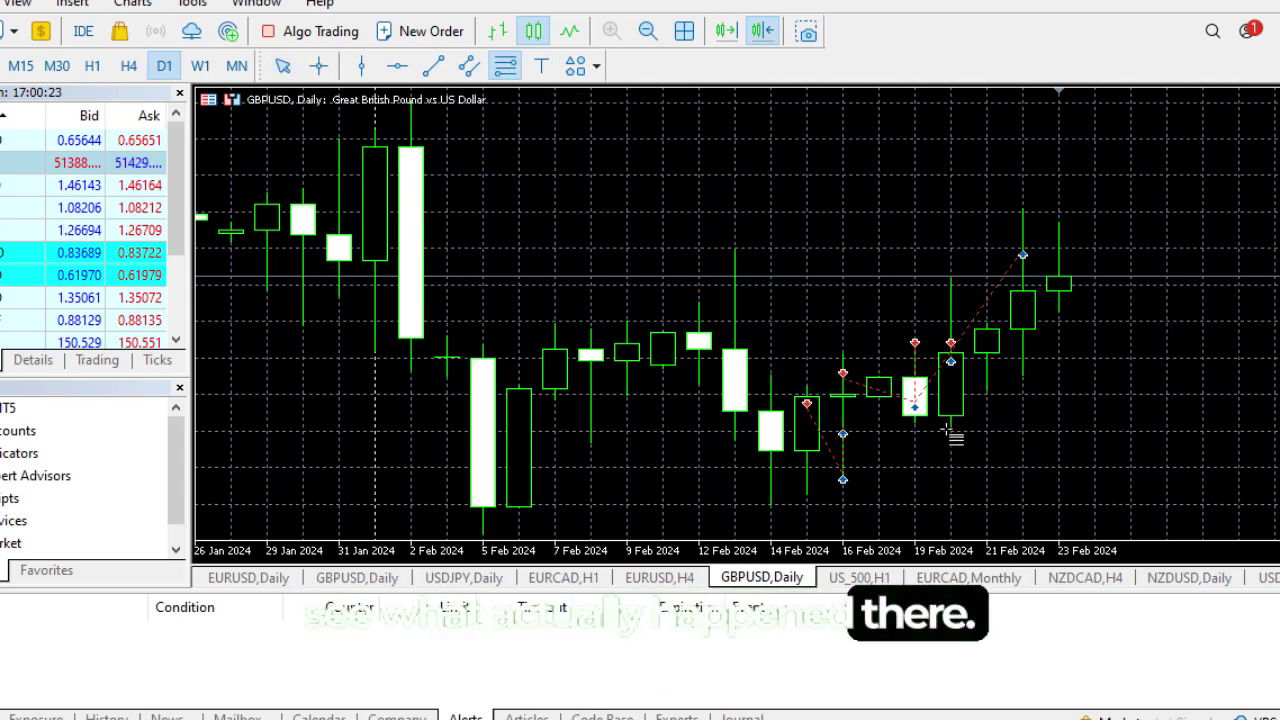
mouse_move(946, 430)
mouse_down()
mouse_move(995, 305)
mouse_move(1110, 211)
mouse_move(1178, 217)
mouse_move(1170, 208)
mouse_up()
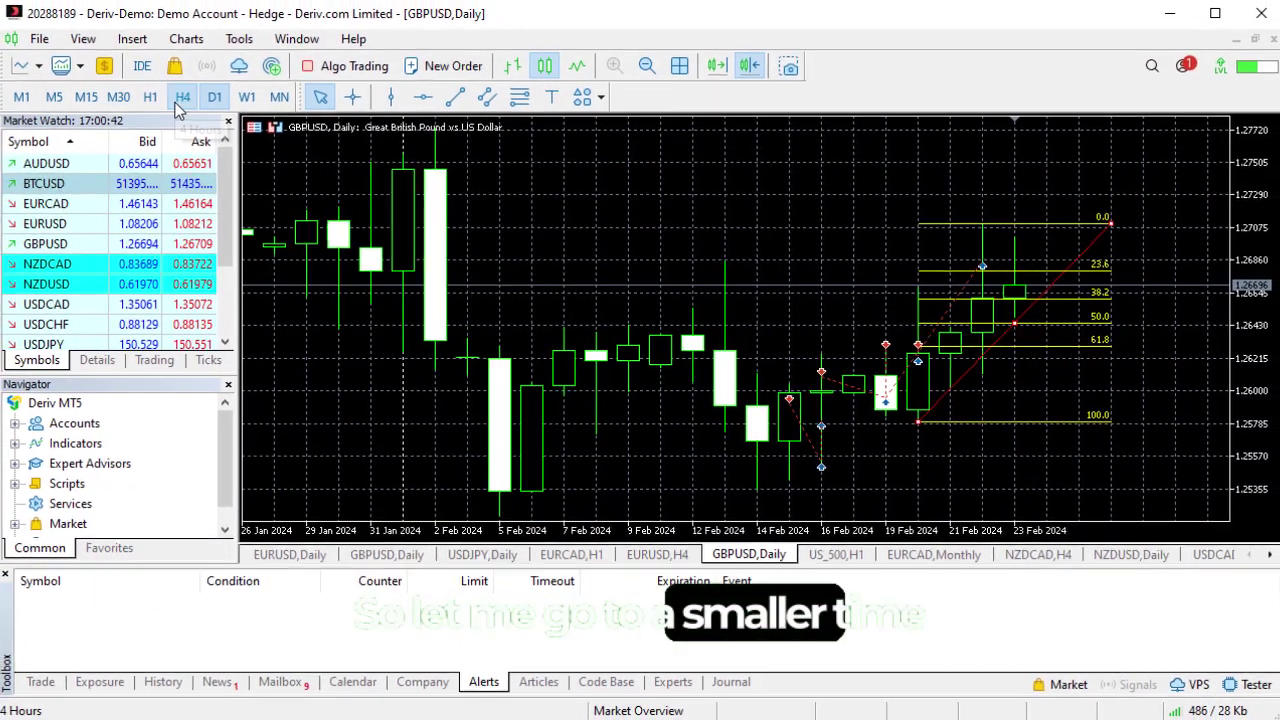
click(141, 73)
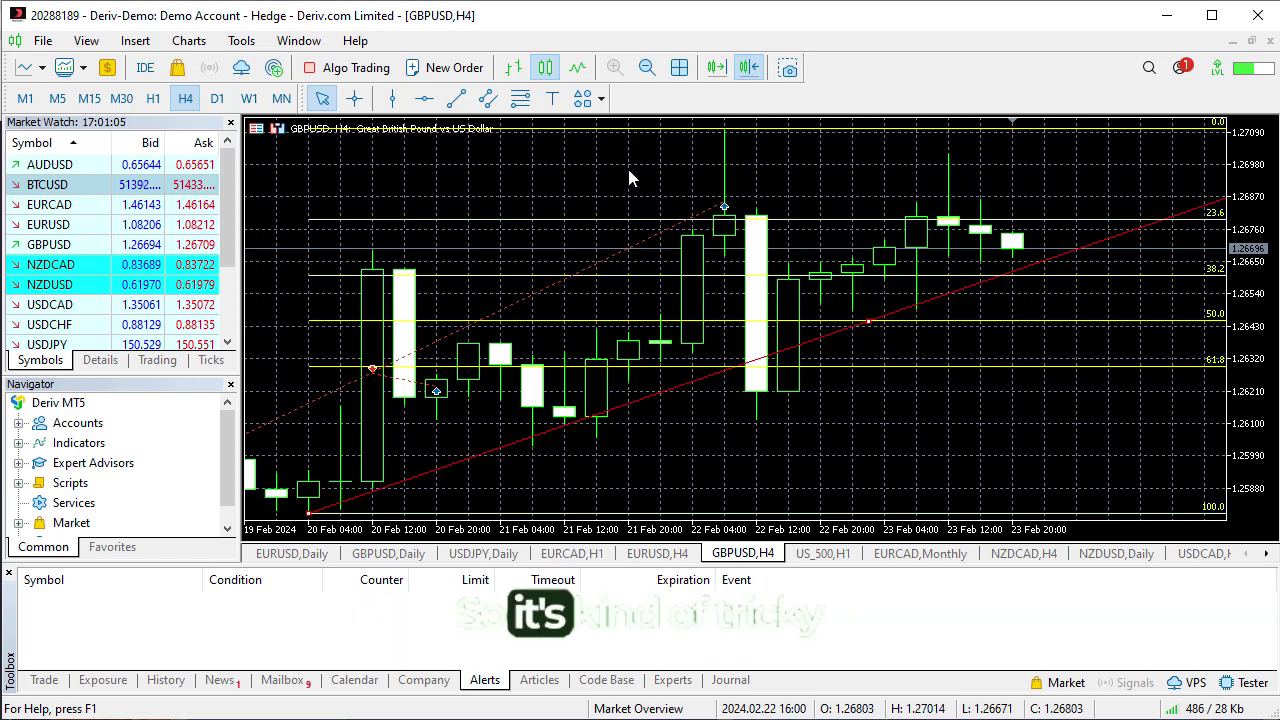
click(218, 99)
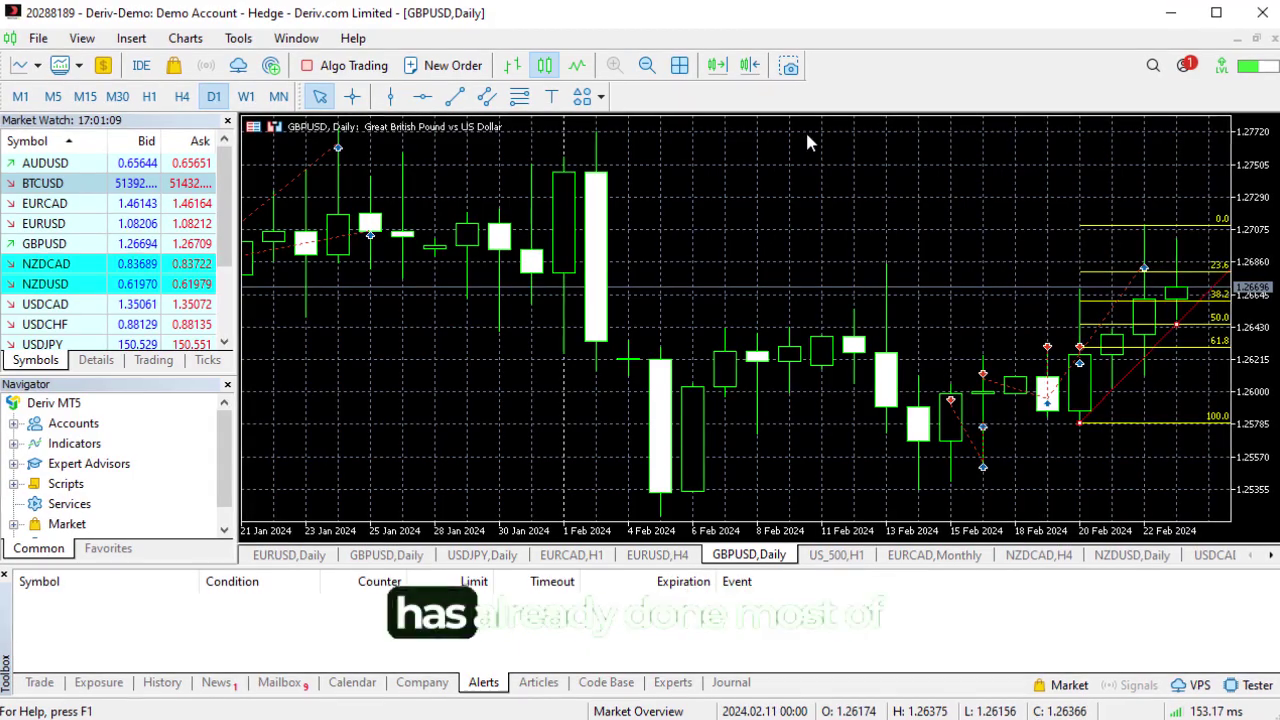
Turn on Chart Shift for the GBPUSD Daily chart
click(748, 64)
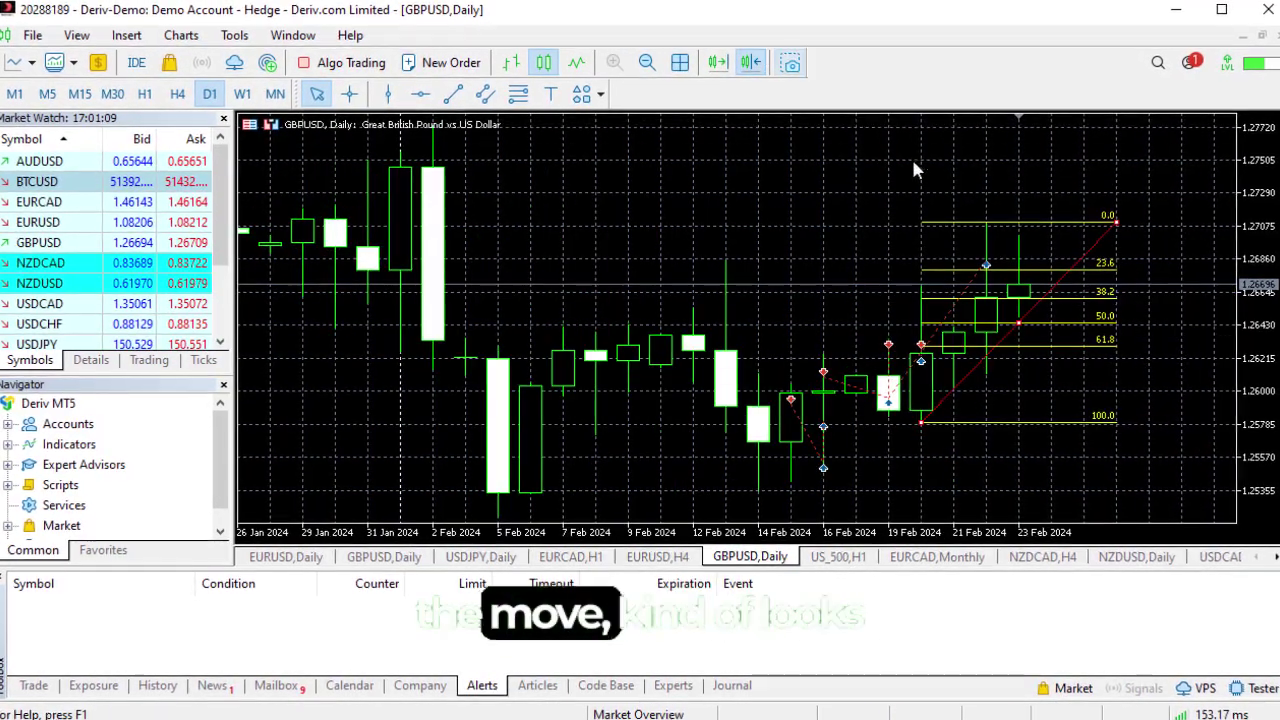